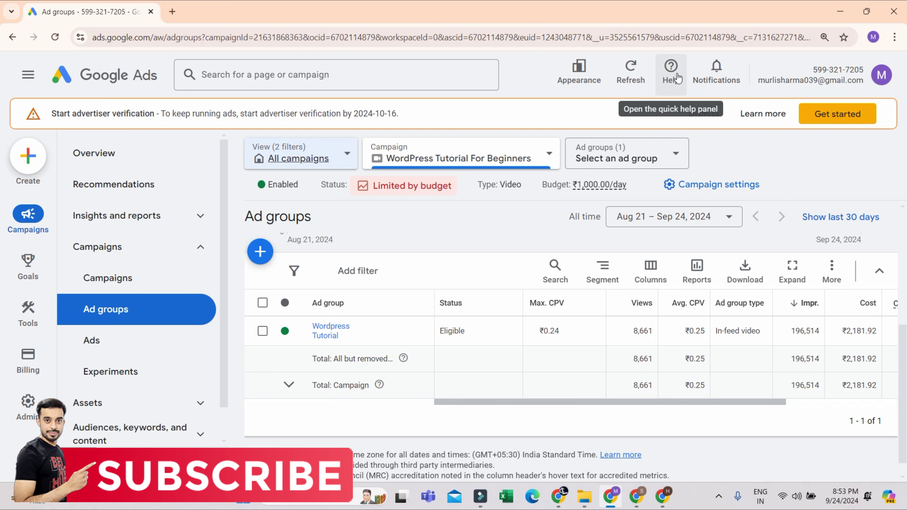
- Switch the view from the single campaign to all campaigns and open the campaigns list
{"action": "left_click", "coordinate": [298, 158]}
{"action": "left_click", "coordinate": [322, 153]}
{"action": "left_click", "coordinate": [303, 247]}
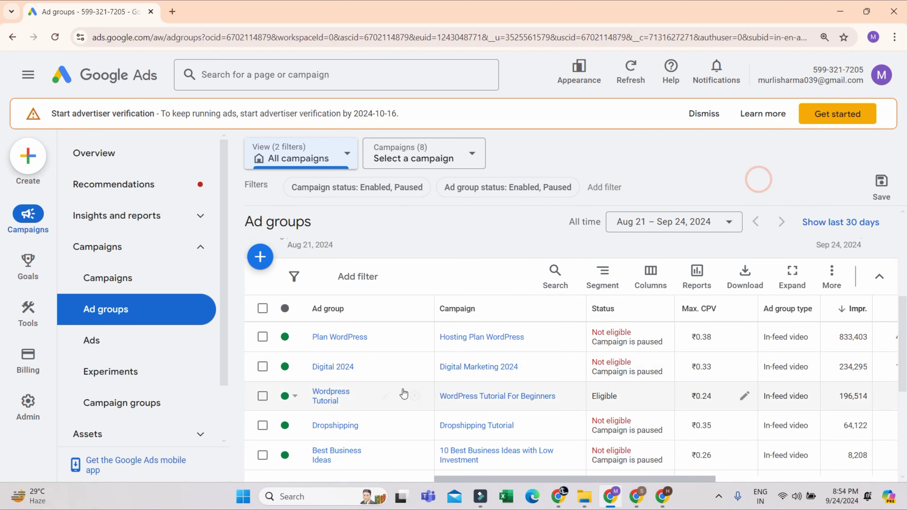
{"action": "left_click", "coordinate": [148, 279]}
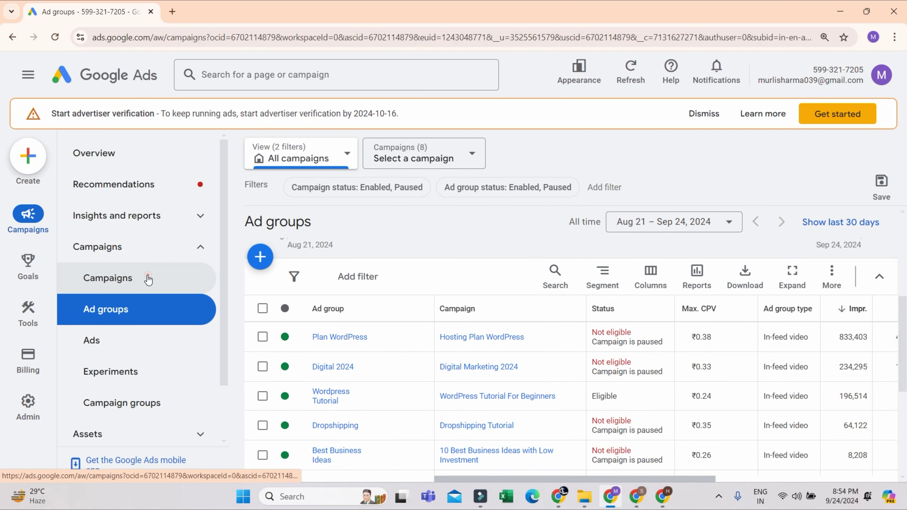
{"action": "scroll", "coordinate": [457, 340], "scroll_direction": "down", "scroll_amount": 2}
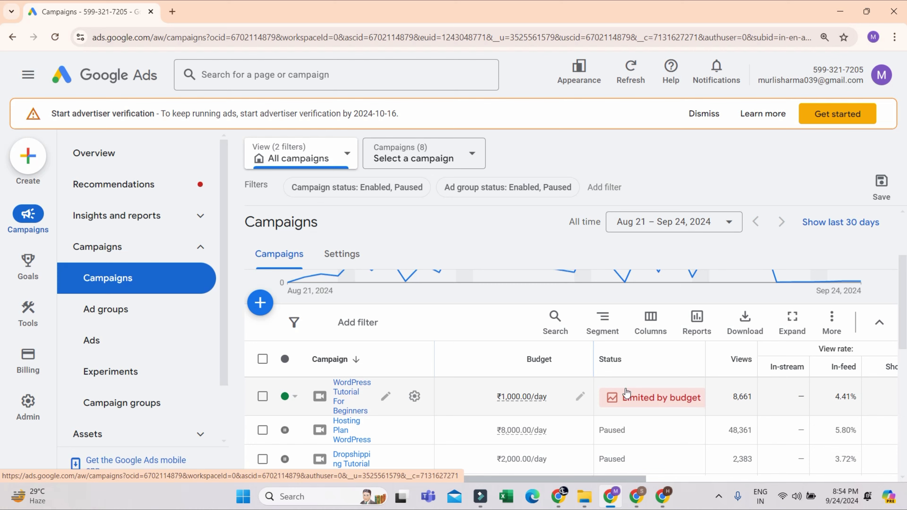
{"action": "scroll", "coordinate": [627, 392], "scroll_direction": "down", "scroll_amount": 2}
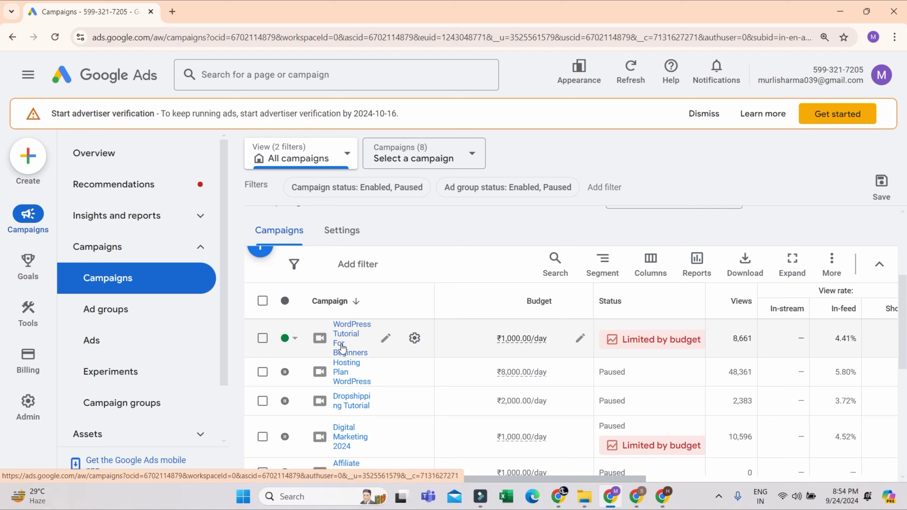
- Open the WordPress Tutorial For Beginners campaign and view the ads in its Wordpress Tutorial ad group
{"action": "left_click", "coordinate": [345, 333]}
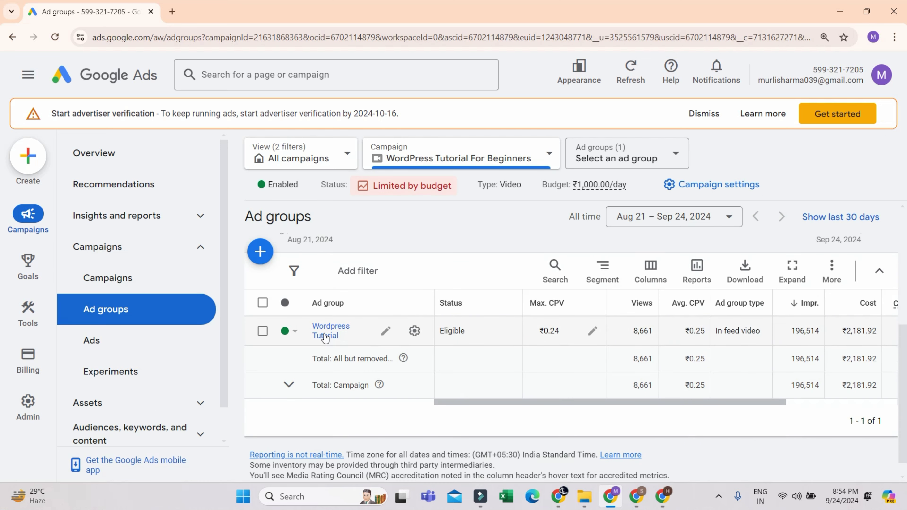
{"action": "left_click", "coordinate": [326, 333]}
{"action": "scroll", "coordinate": [380, 370], "scroll_direction": "down", "scroll_amount": 5}
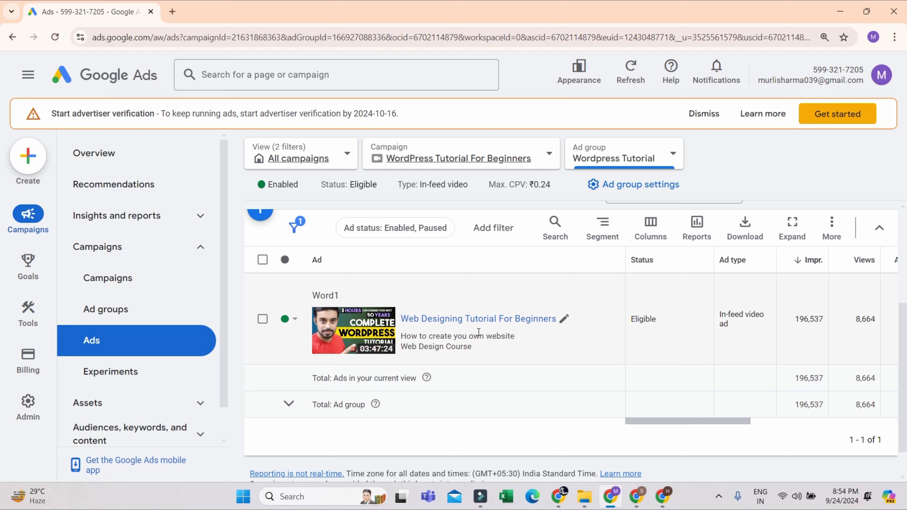
- Return to the WordPress Tutorial For Beginners campaign's ad groups and set the Wordpress Tutorial ad group's Max. CPV to ₹0.30
{"action": "left_click", "coordinate": [107, 278]}
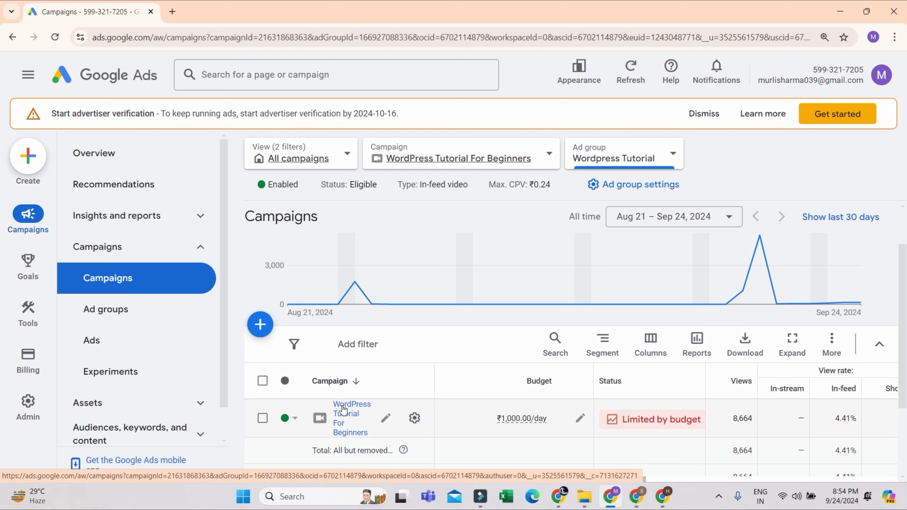
{"action": "left_click", "coordinate": [346, 411]}
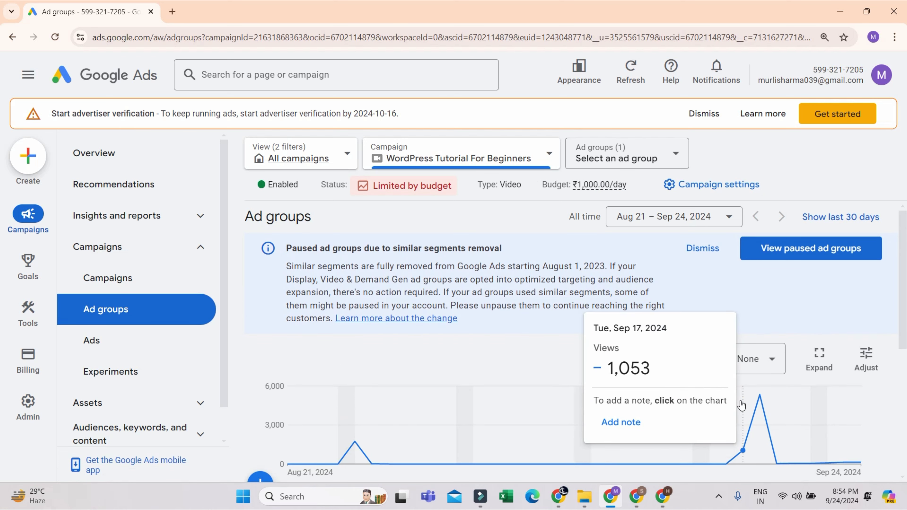
{"action": "scroll", "coordinate": [749, 398], "scroll_direction": "down", "scroll_amount": 3}
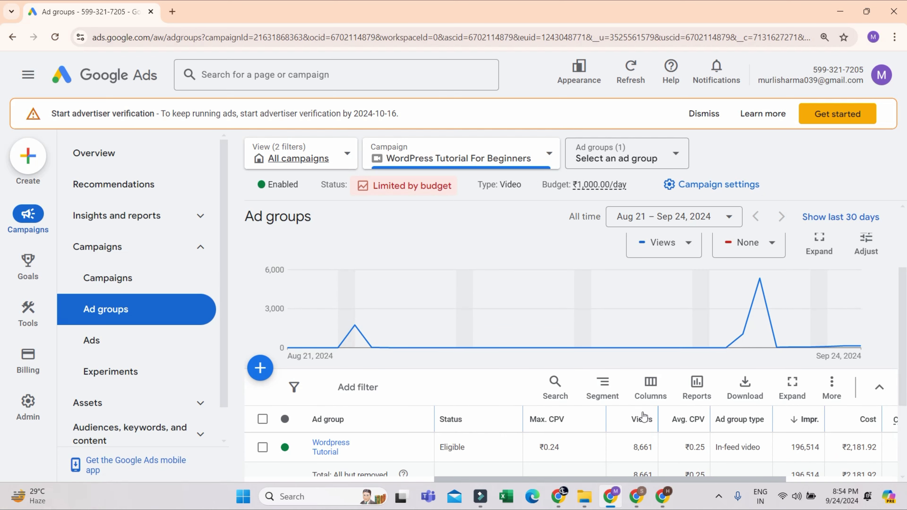
{"action": "scroll", "coordinate": [641, 413], "scroll_direction": "down", "scroll_amount": 2}
{"action": "left_click", "coordinate": [579, 389]}
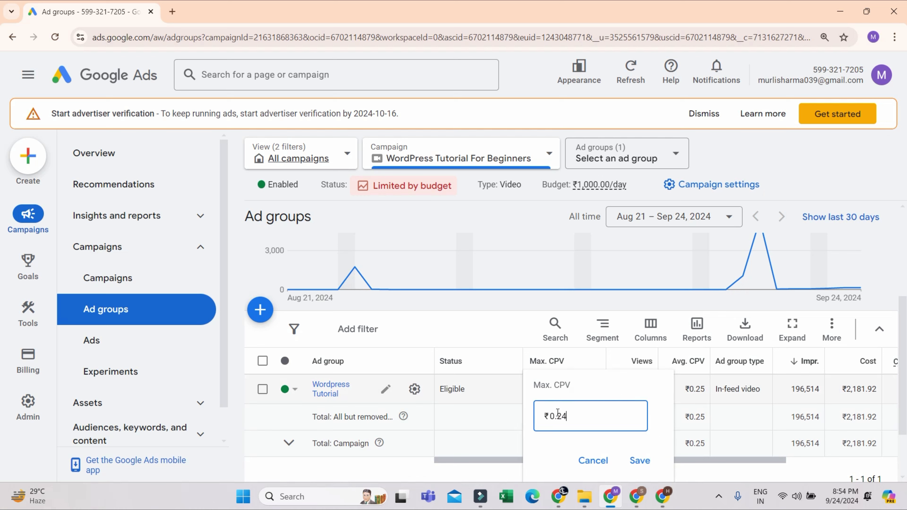
{"action": "left_click_drag", "start_coordinate": [556, 416], "coordinate": [574, 413]}
{"action": "type", "text": "30"}
{"action": "right_click", "coordinate": [585, 415]}
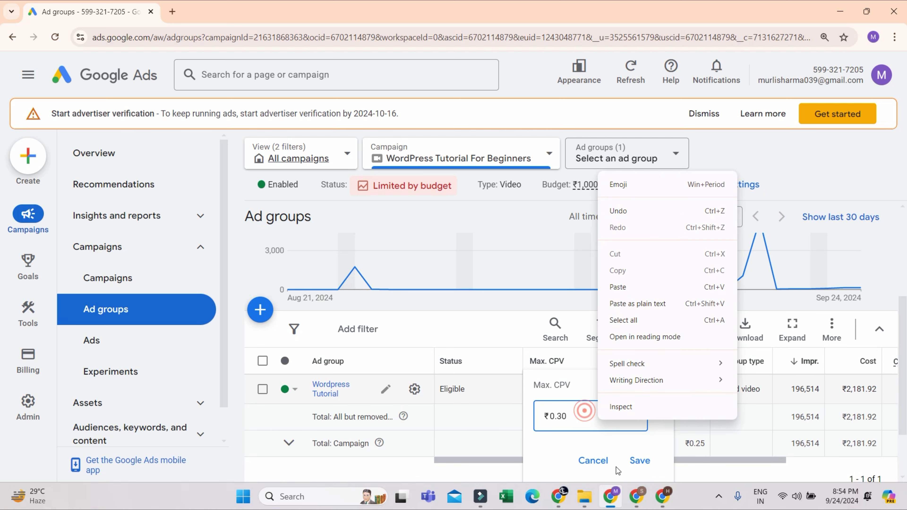
{"action": "left_click", "coordinate": [640, 460]}
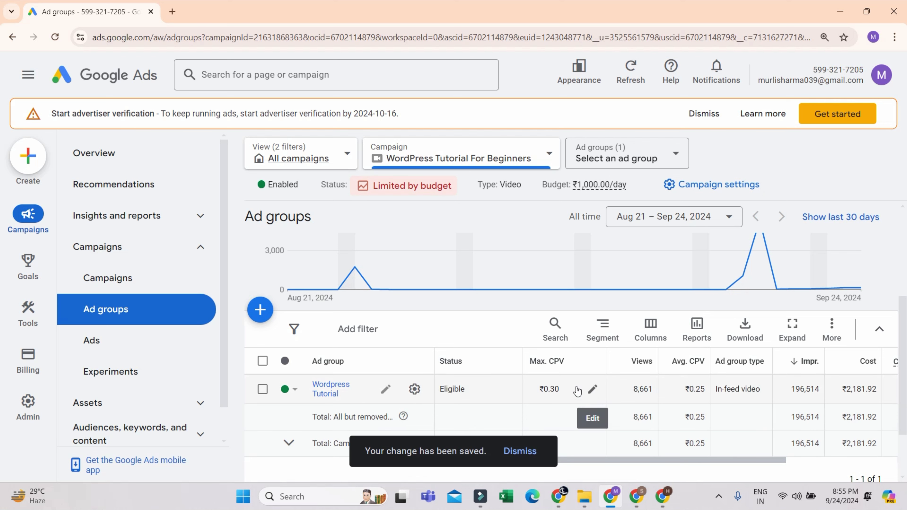
- Change the Wordpress Tutorial ad group's Max. CPV to ₹2 and save it
{"action": "left_click", "coordinate": [590, 388]}
{"action": "double_click", "coordinate": [591, 417]}
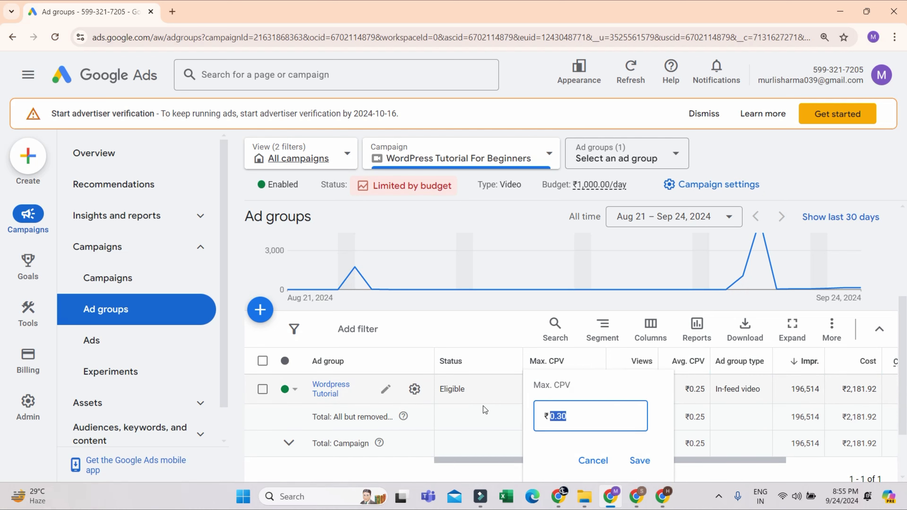
{"action": "type", "text": "2"}
{"action": "left_click", "coordinate": [639, 461]}
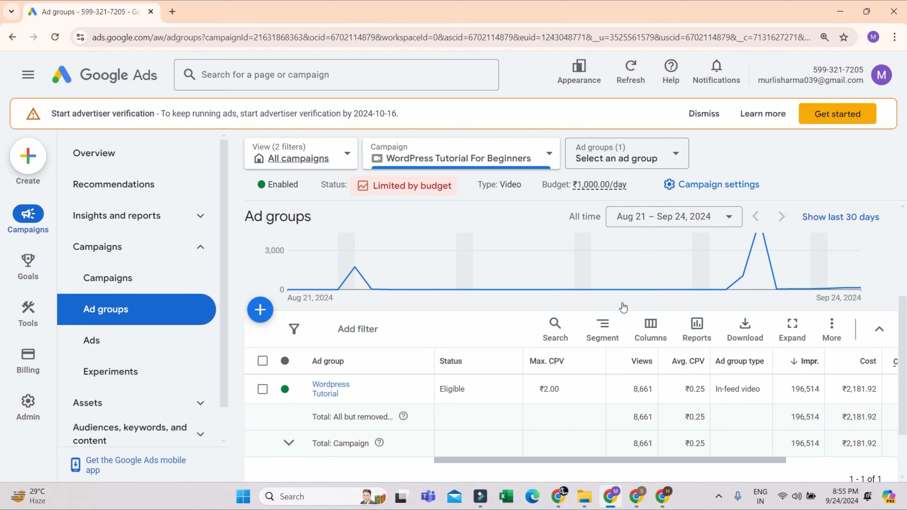
- Set the Max. CPV bid of the Wordpress Tutorial ad group to ₹1 and save the change
{"action": "left_click", "coordinate": [592, 389]}
{"action": "left_click_drag", "start_coordinate": [551, 415], "coordinate": [587, 417]}
{"action": "type", "text": "1"}
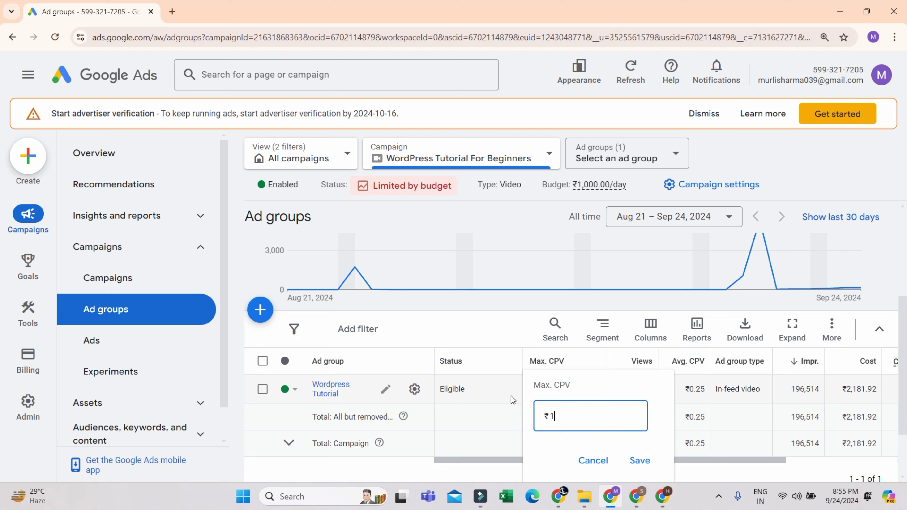
{"action": "left_click", "coordinate": [629, 460]}
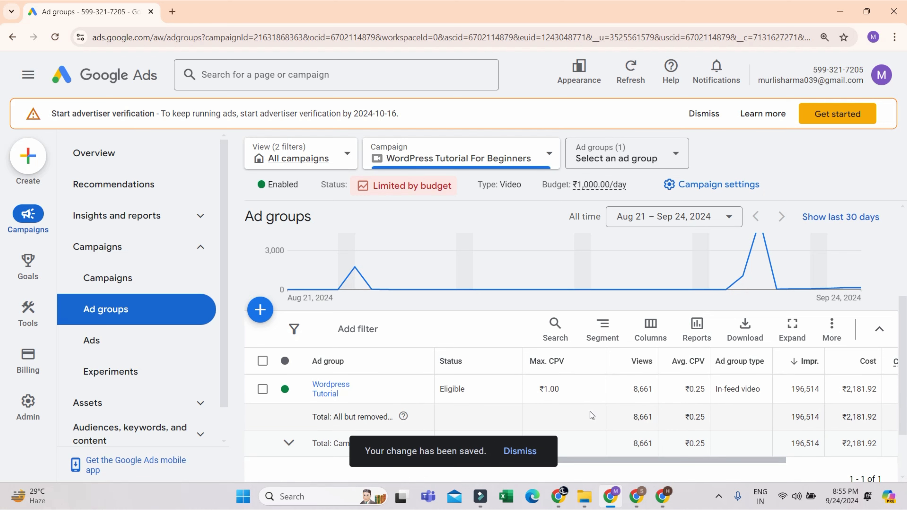
- Set the Wordpress Tutorial ad group's Max. CPV to ₹0.60 and save the change
{"action": "left_click", "coordinate": [591, 389]}
{"action": "double_click", "coordinate": [581, 417]}
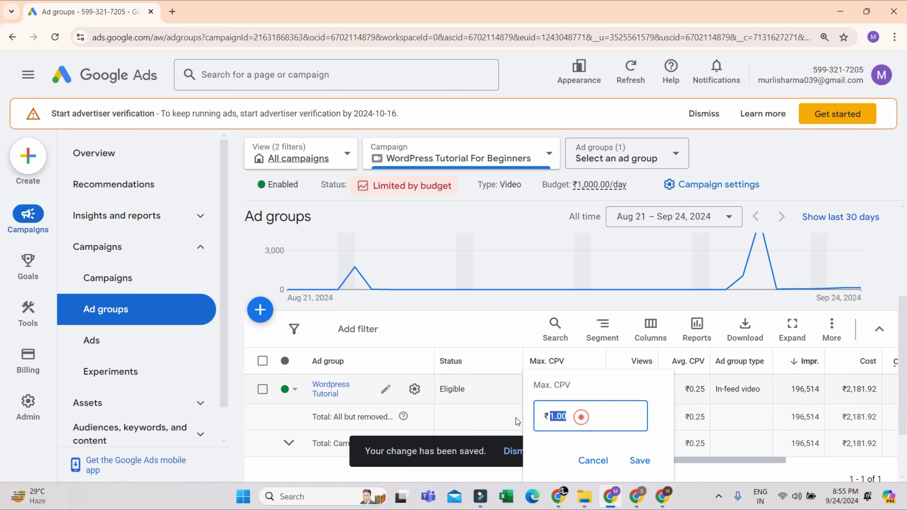
{"action": "type", "text": ".60"}
{"action": "left_click", "coordinate": [655, 462]}
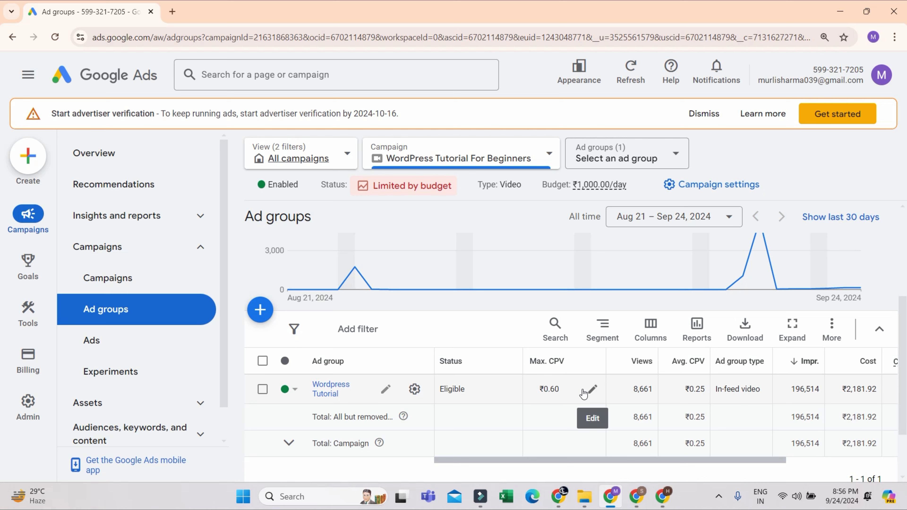
- Set the Wordpress Tutorial ad group's Max. CPV back to ₹0.30, correcting any mistyped characters, and save the change
{"action": "left_click", "coordinate": [593, 397]}
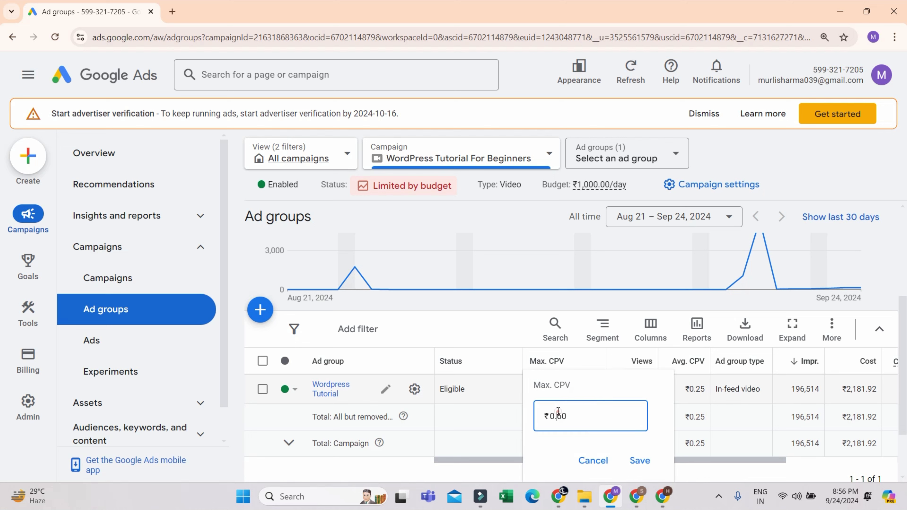
{"action": "left_click_drag", "start_coordinate": [556, 415], "coordinate": [615, 415]}
{"action": "type", "text": "2\\"}
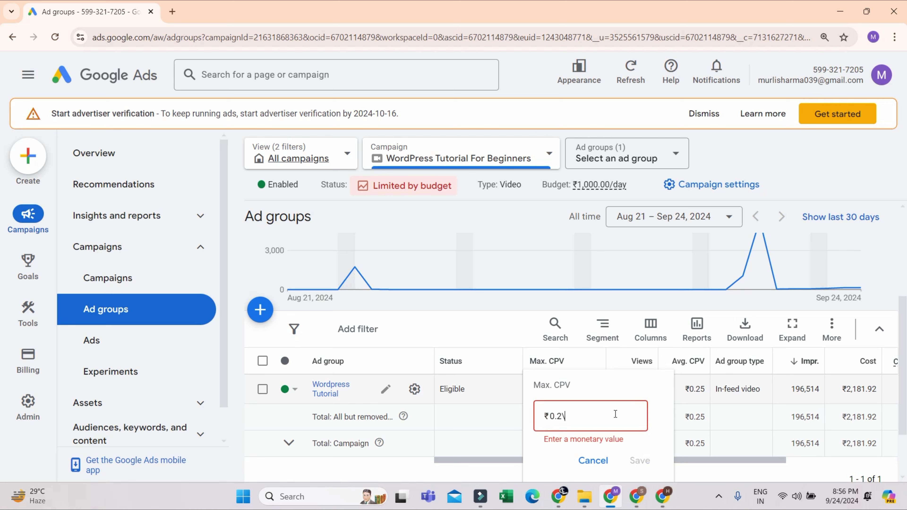
{"action": "key", "text": "BackSpace"}
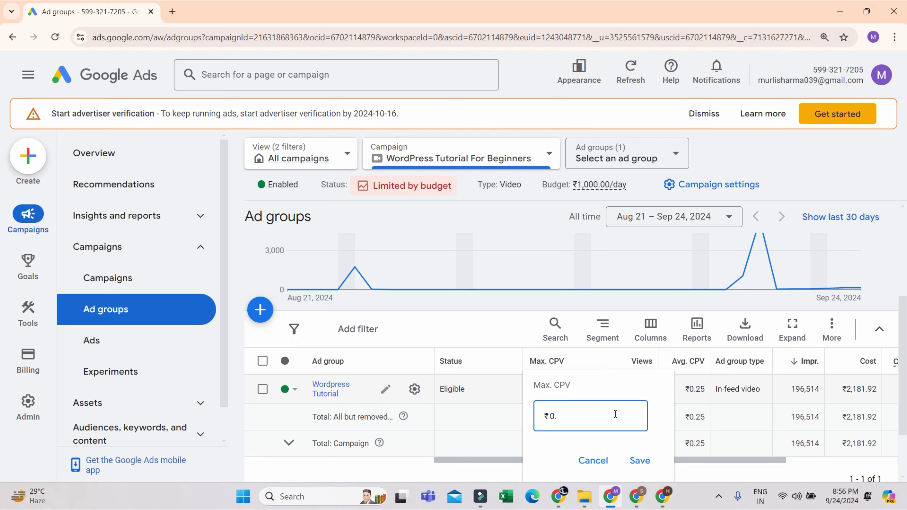
{"action": "type", "text": ".50"}
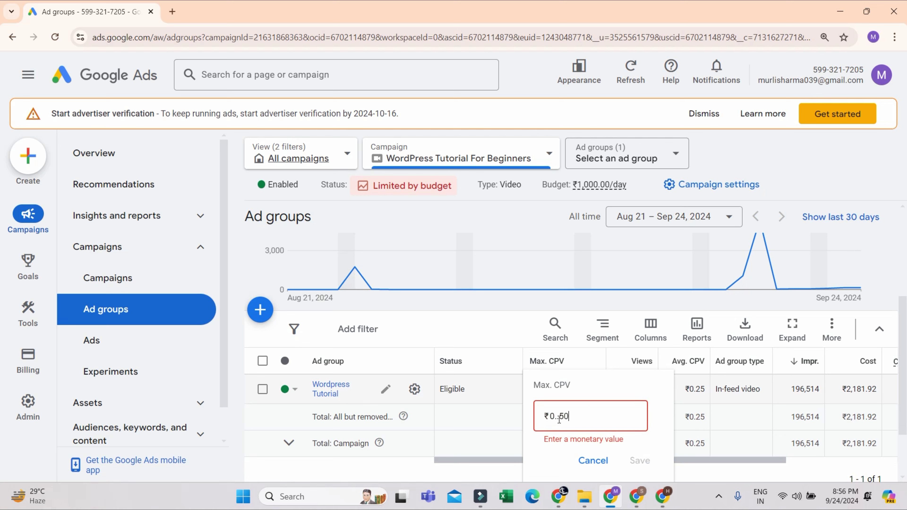
{"action": "left_click", "coordinate": [559, 418]}
{"action": "key", "text": "Delete"}
{"action": "key", "text": "shift+End"}
{"action": "type", "text": "30"}
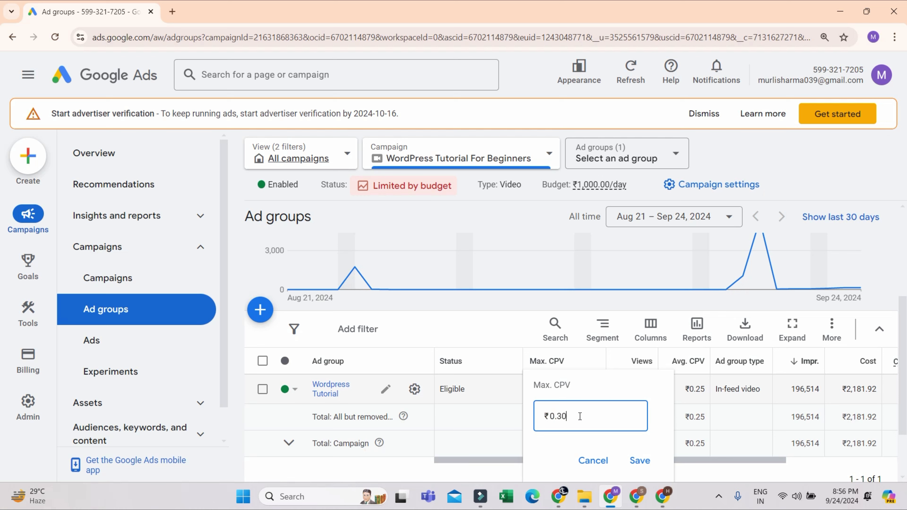
{"action": "left_click", "coordinate": [646, 463]}
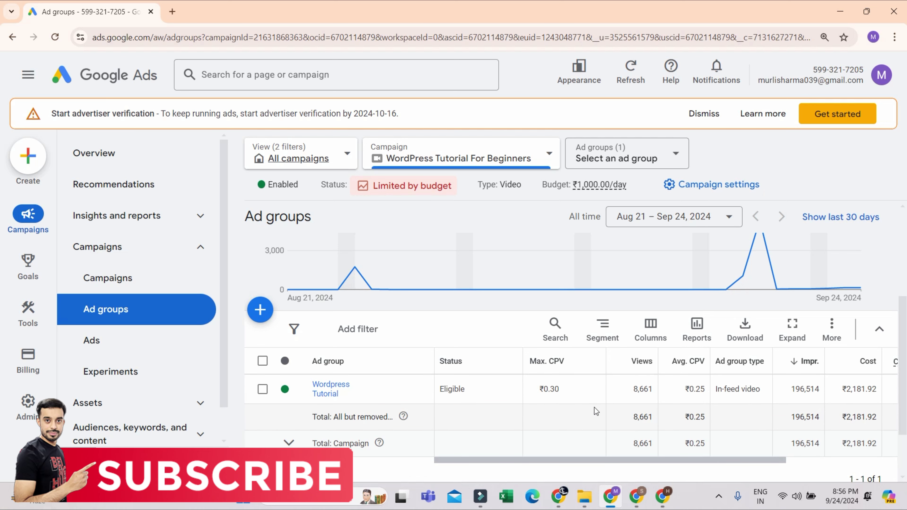
- Open the billing summary and highlight the available funds amount
{"action": "left_click", "coordinate": [28, 357]}
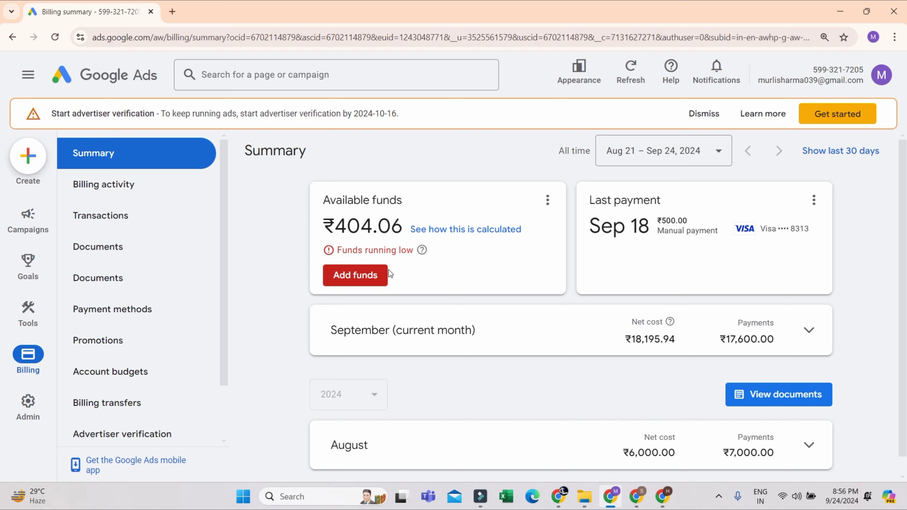
{"action": "left_click_drag", "start_coordinate": [322, 219], "coordinate": [397, 219]}
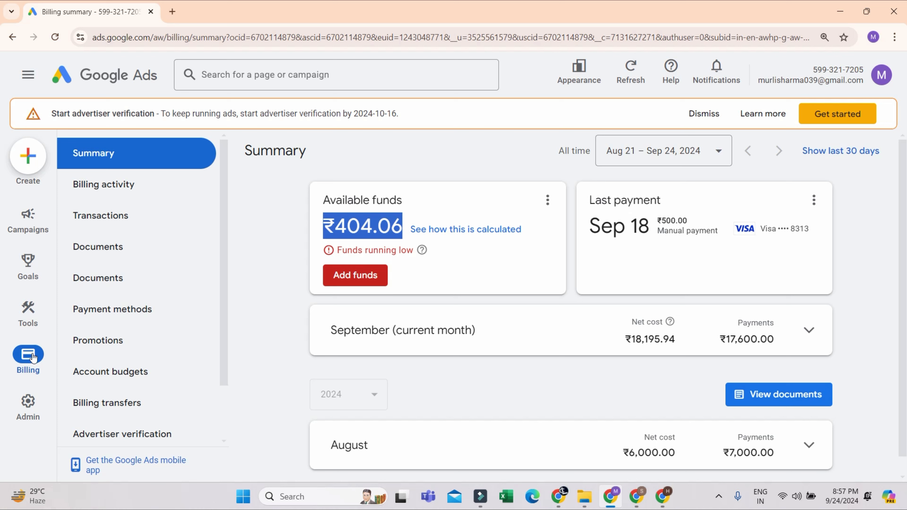
- Return to the list of all campaigns and examine the WordPress Tutorial For Beginners campaign's daily budget
{"action": "left_click", "coordinate": [35, 224]}
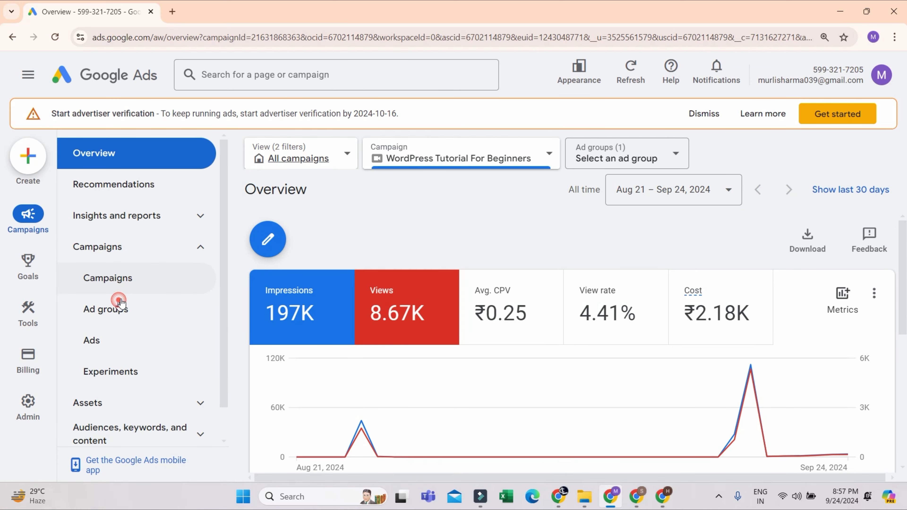
{"action": "left_click", "coordinate": [106, 282]}
{"action": "left_click", "coordinate": [285, 160]}
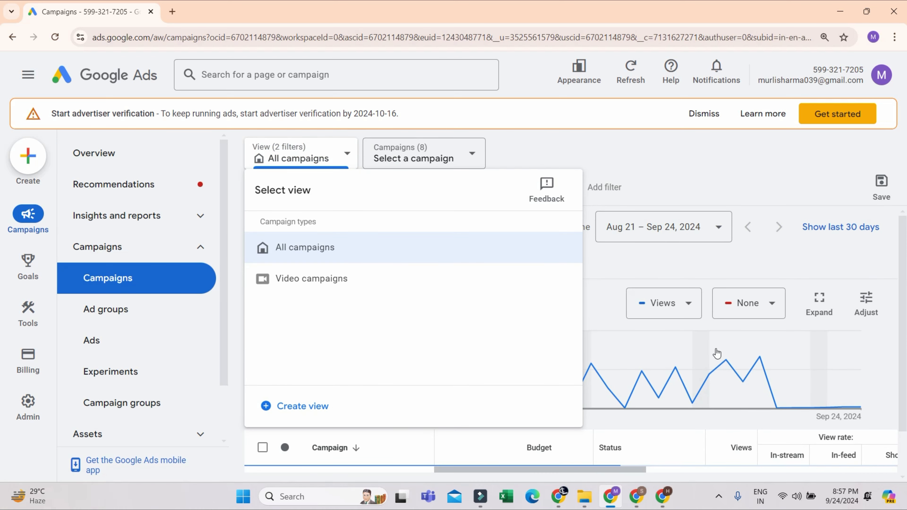
{"action": "left_click", "coordinate": [818, 165]}
{"action": "scroll", "coordinate": [505, 270], "scroll_direction": "down", "scroll_amount": 3}
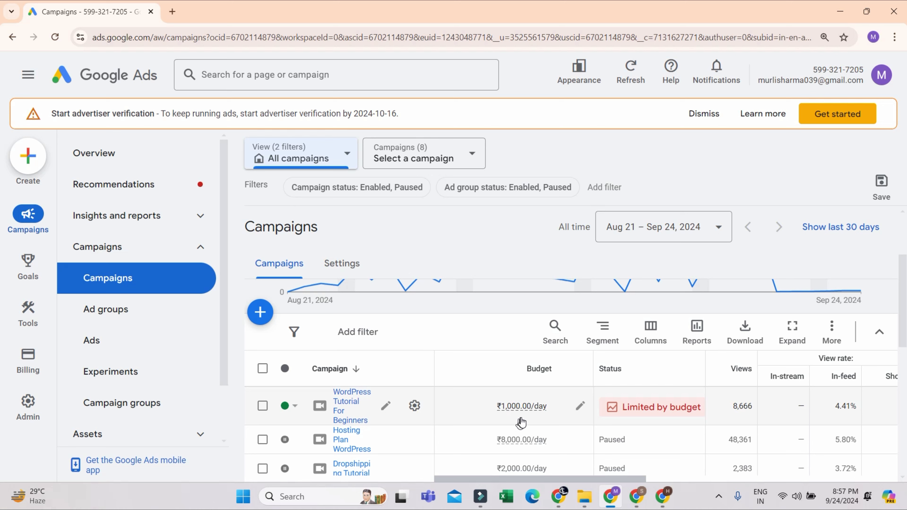
{"action": "mouse_move", "coordinate": [519, 411]}
{"action": "scroll", "coordinate": [635, 406], "scroll_direction": "down", "scroll_amount": 2}
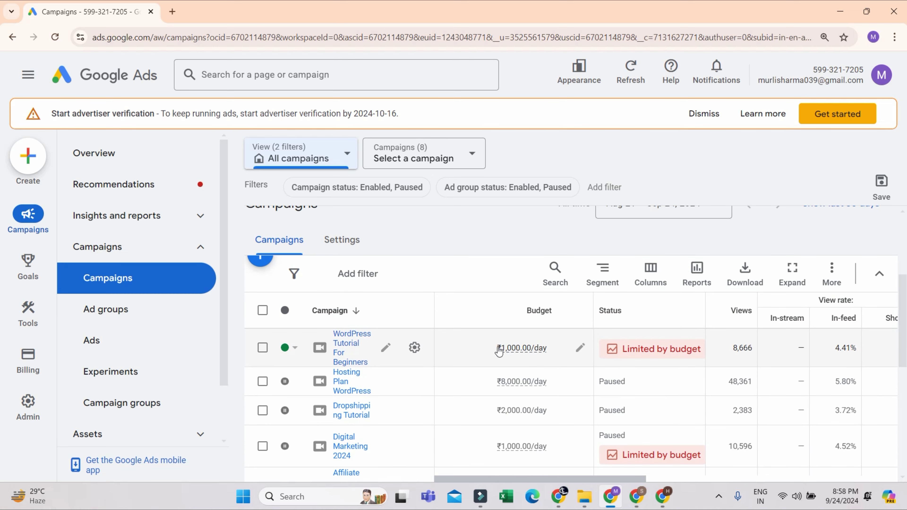
- Recheck the available funds in the billing summary and view the Hosting Plan WordPress campaign's budget details in the campaigns list
{"action": "left_click", "coordinate": [27, 361]}
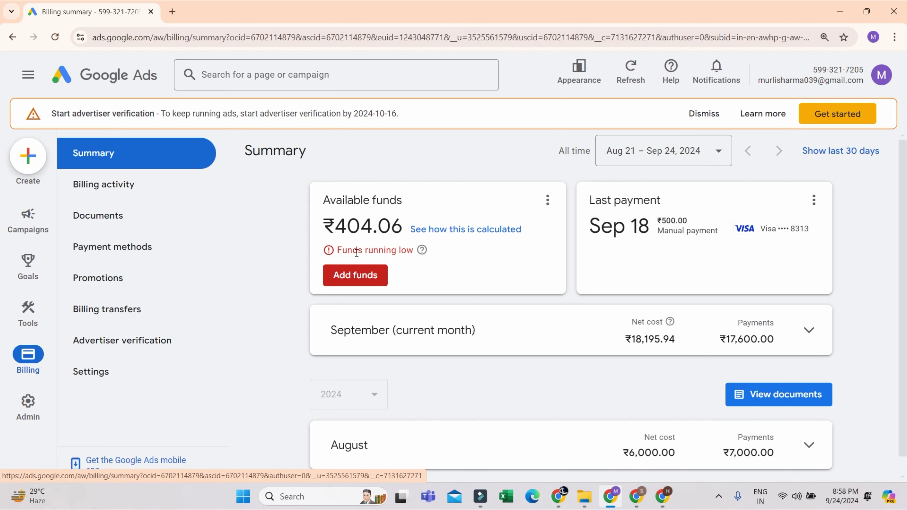
{"action": "mouse_move", "coordinate": [28, 316]}
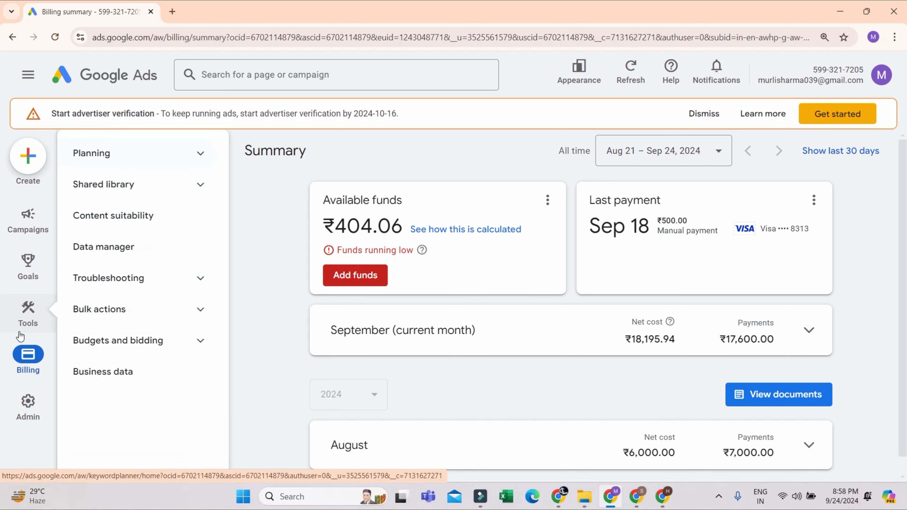
{"action": "mouse_move", "coordinate": [25, 225]}
{"action": "left_click", "coordinate": [111, 278]}
{"action": "scroll", "coordinate": [578, 435], "scroll_direction": "down", "scroll_amount": 3}
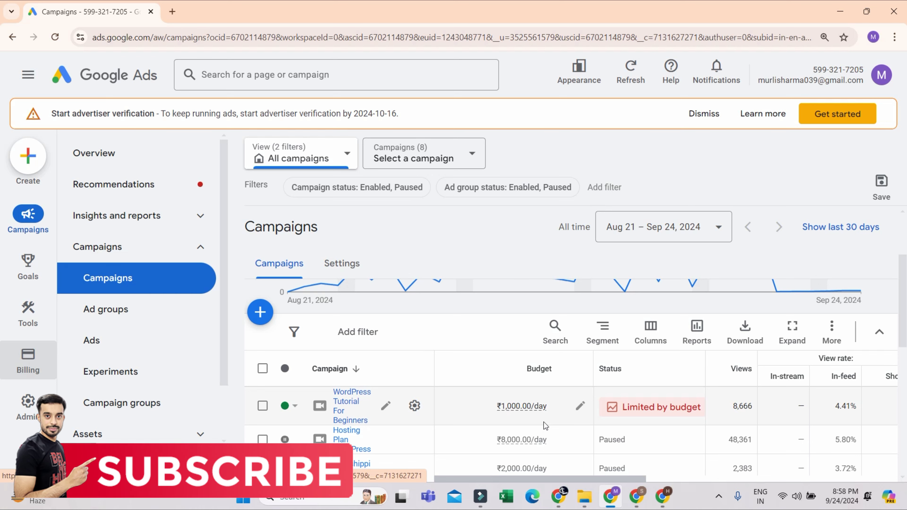
{"action": "scroll", "coordinate": [543, 427], "scroll_direction": "down", "scroll_amount": 2}
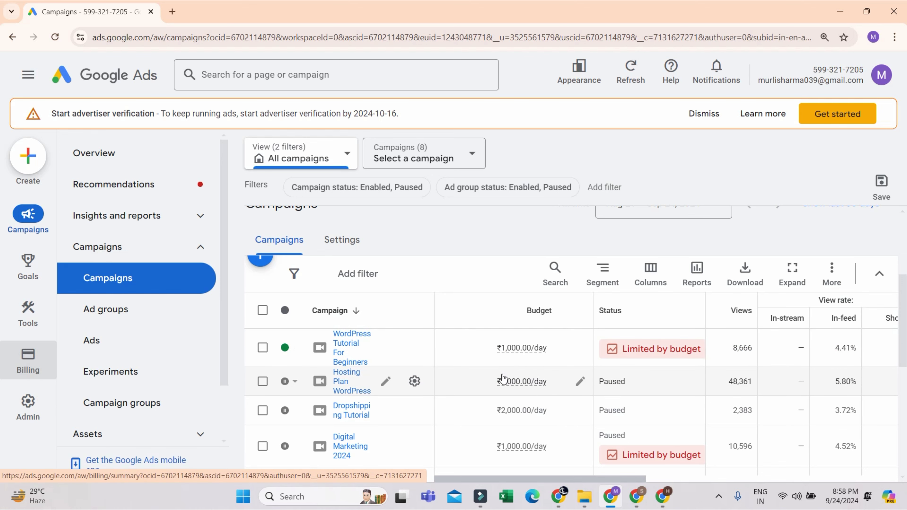
{"action": "mouse_move", "coordinate": [524, 389]}
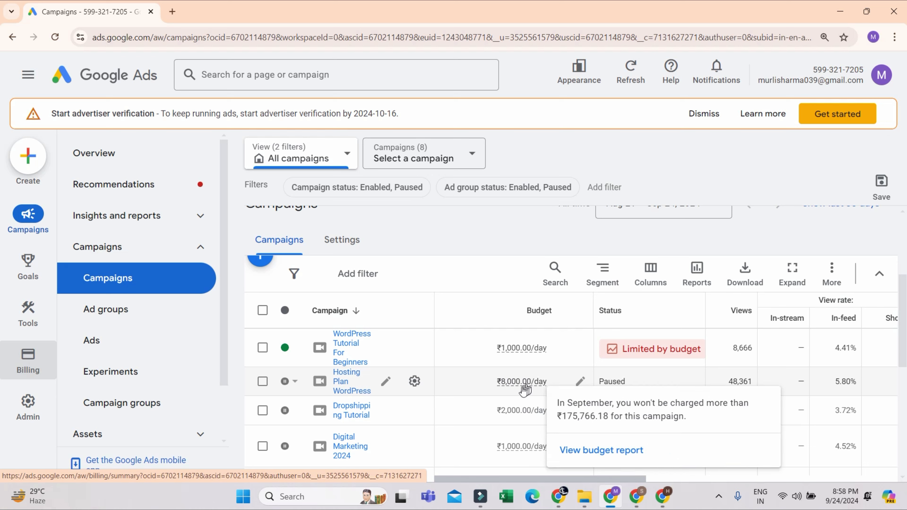
- Open the billing summary and highlight the last payment details and the available funds amount
{"action": "mouse_move", "coordinate": [2, 365]}
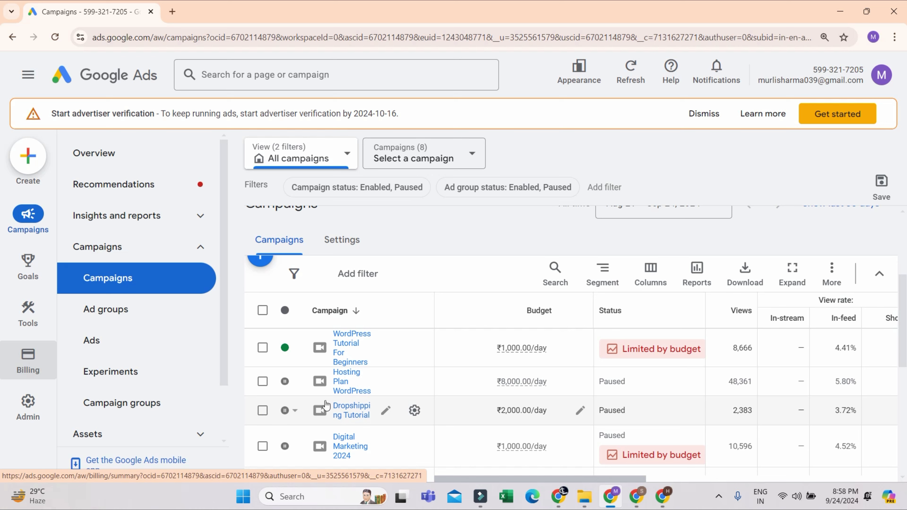
{"action": "mouse_move", "coordinate": [504, 348]}
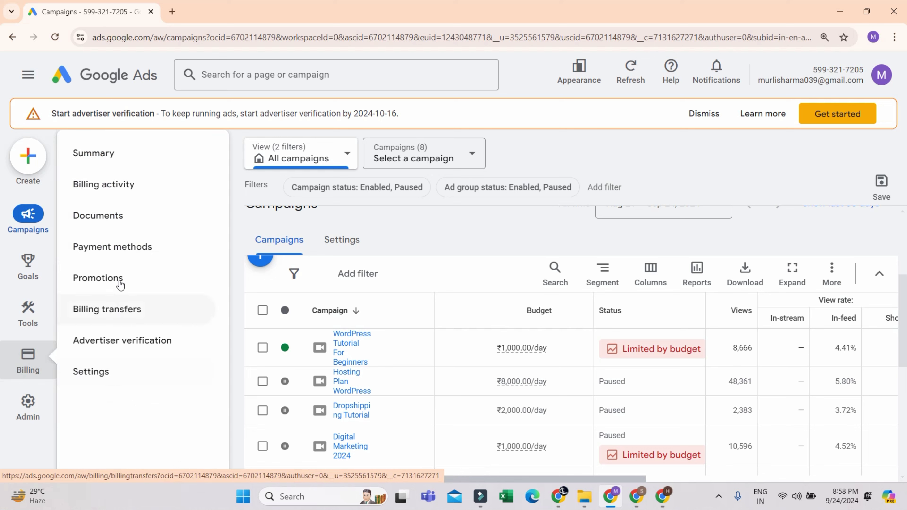
{"action": "left_click", "coordinate": [111, 150]}
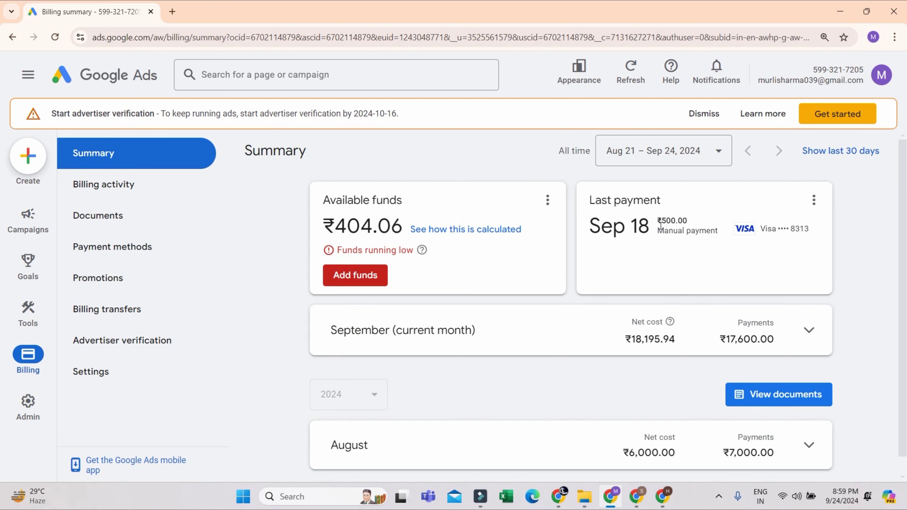
{"action": "left_click_drag", "start_coordinate": [586, 227], "coordinate": [685, 221]}
{"action": "left_click", "coordinate": [667, 224]}
{"action": "left_click_drag", "start_coordinate": [338, 228], "coordinate": [403, 232]}
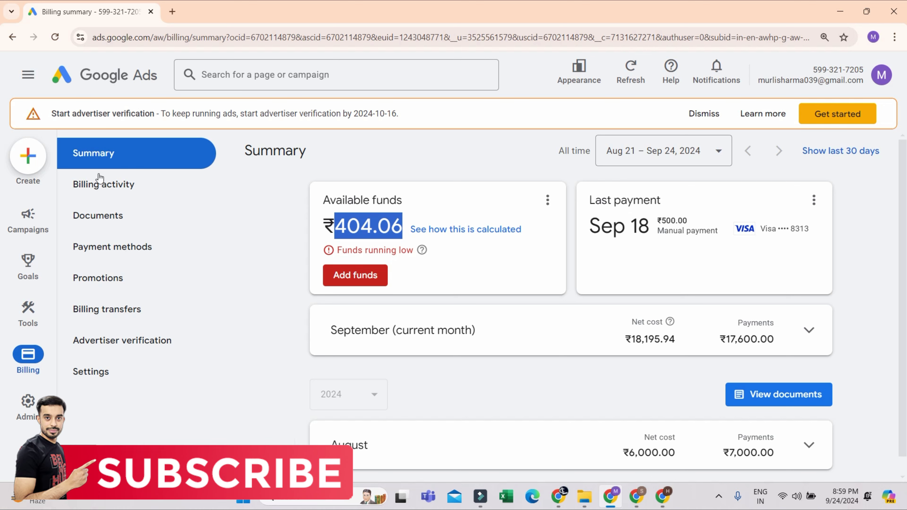
- View the WordPress Tutorial For Beginners campaign's daily budget in the campaigns list, and check it against the available funds in the billing summary
{"action": "mouse_move", "coordinate": [28, 223]}
{"action": "left_click", "coordinate": [105, 268]}
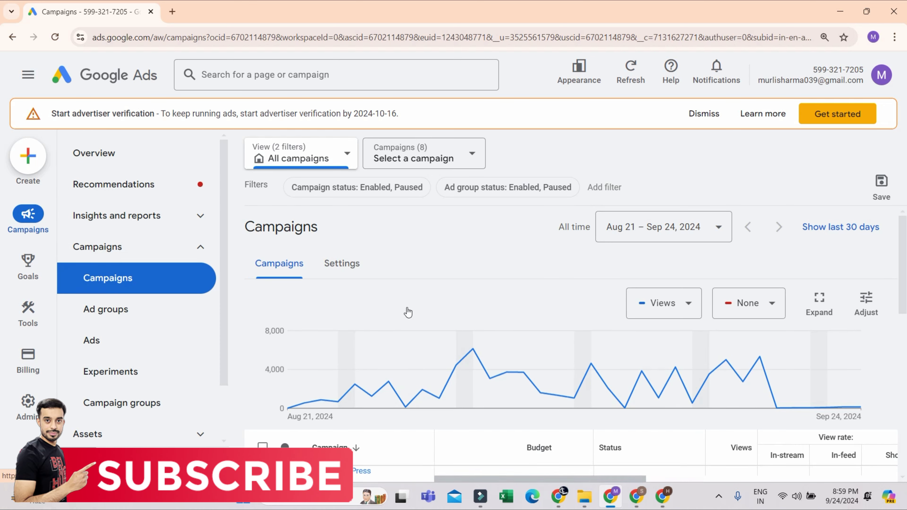
{"action": "scroll", "coordinate": [631, 360], "scroll_direction": "down", "scroll_amount": 2}
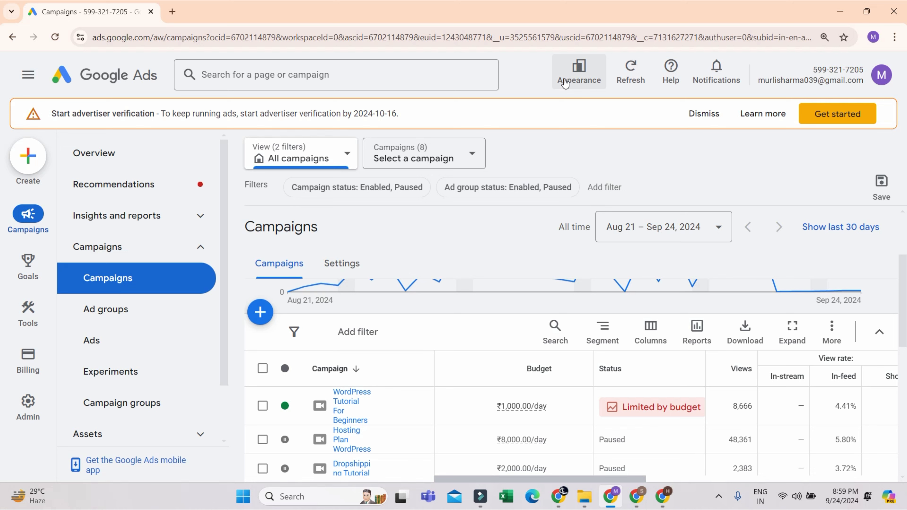
{"action": "mouse_move", "coordinate": [534, 412]}
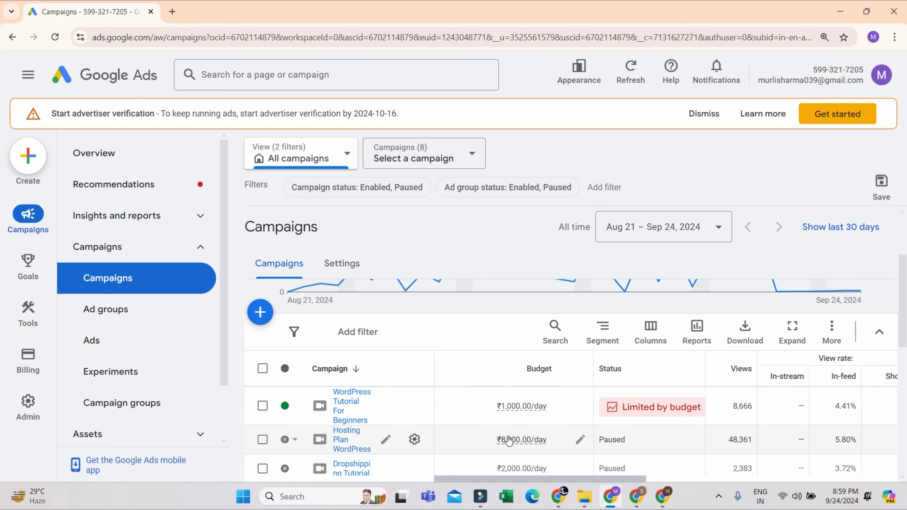
{"action": "mouse_move", "coordinate": [14, 378]}
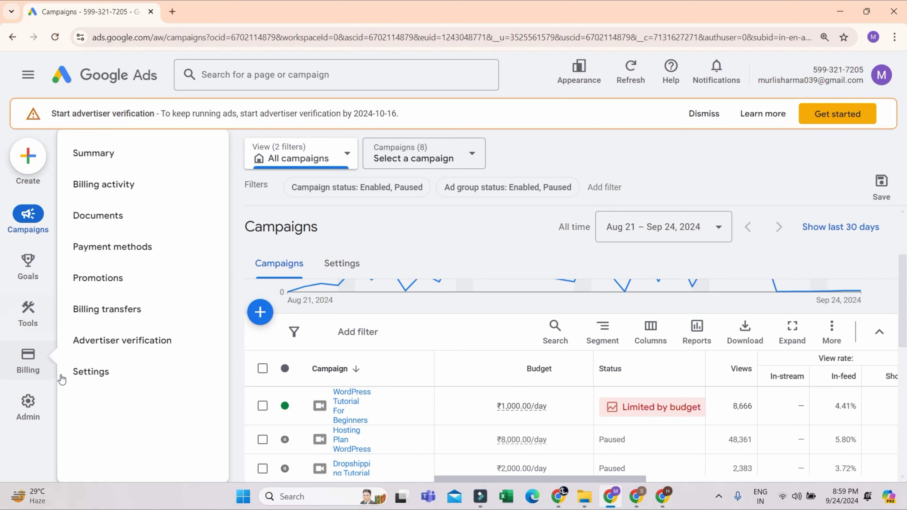
{"action": "left_click", "coordinate": [155, 147]}
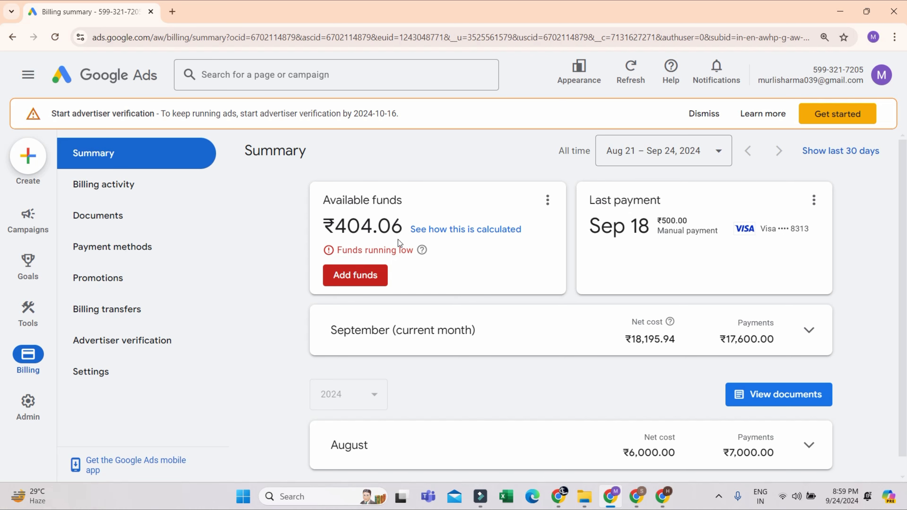
- Return to the list of all campaigns and compare the daily budgets, statuses and views of the enabled and paused campaigns
{"action": "mouse_move", "coordinate": [26, 229]}
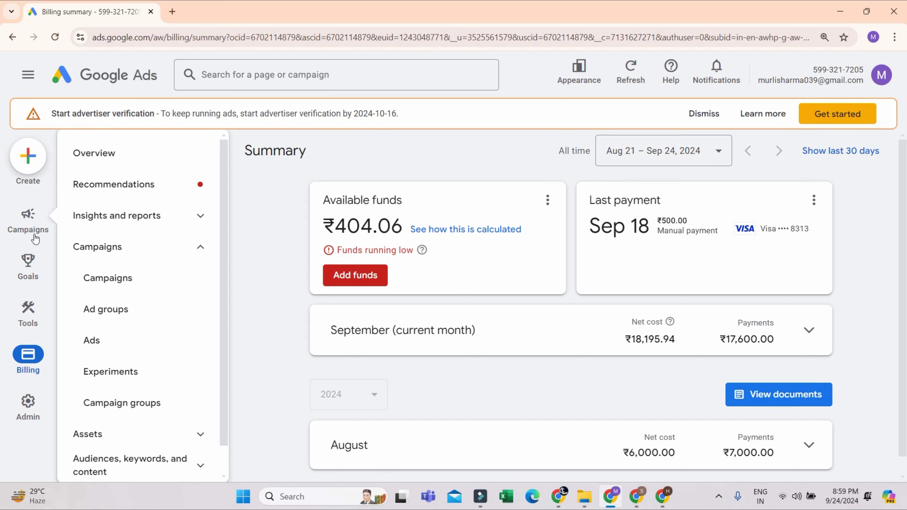
{"action": "left_click", "coordinate": [108, 287]}
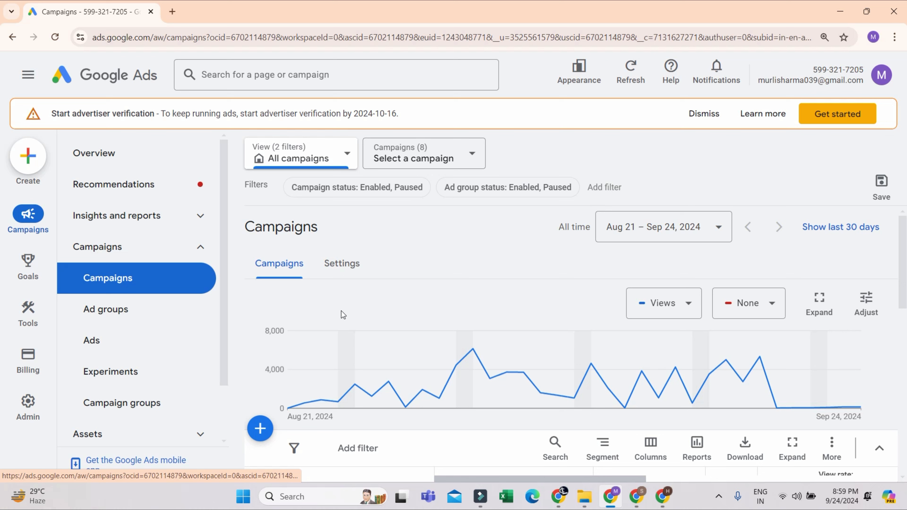
{"action": "scroll", "coordinate": [579, 418], "scroll_direction": "down", "scroll_amount": 5}
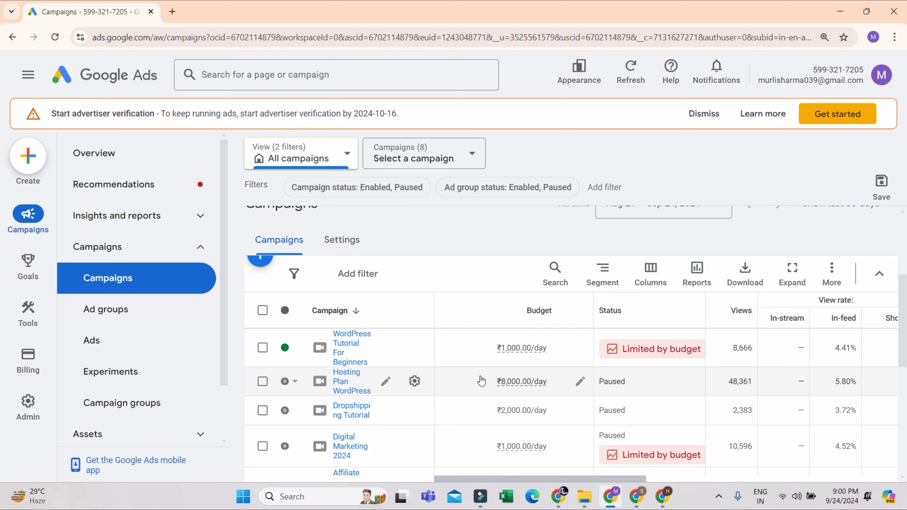
{"action": "scroll", "coordinate": [481, 382], "scroll_direction": "up", "scroll_amount": 1}
{"action": "scroll", "coordinate": [481, 382], "scroll_direction": "down", "scroll_amount": 1}
{"action": "scroll", "coordinate": [481, 379], "scroll_direction": "down", "scroll_amount": 2}
{"action": "scroll", "coordinate": [479, 387], "scroll_direction": "down", "scroll_amount": 2}
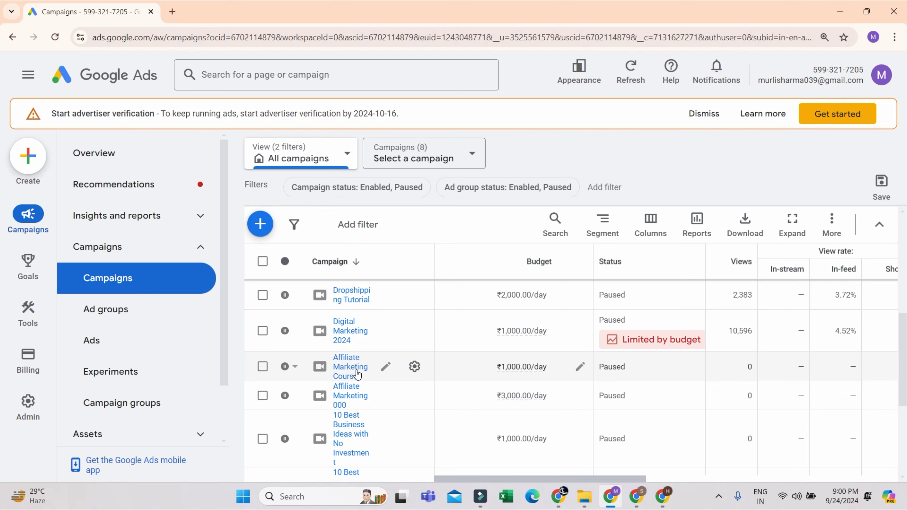
{"action": "scroll", "coordinate": [357, 373], "scroll_direction": "up", "scroll_amount": 2}
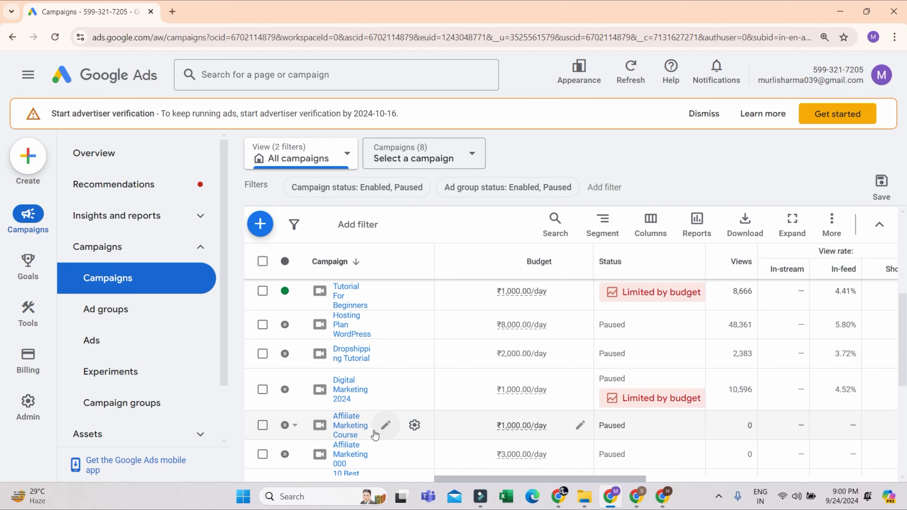
{"action": "scroll", "coordinate": [392, 435], "scroll_direction": "down", "scroll_amount": 2}
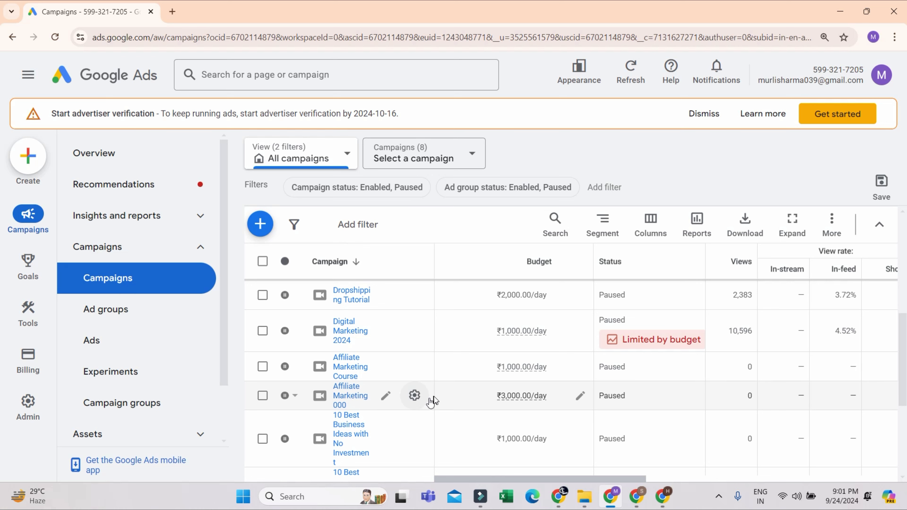
{"action": "scroll", "coordinate": [525, 427], "scroll_direction": "up", "scroll_amount": 2}
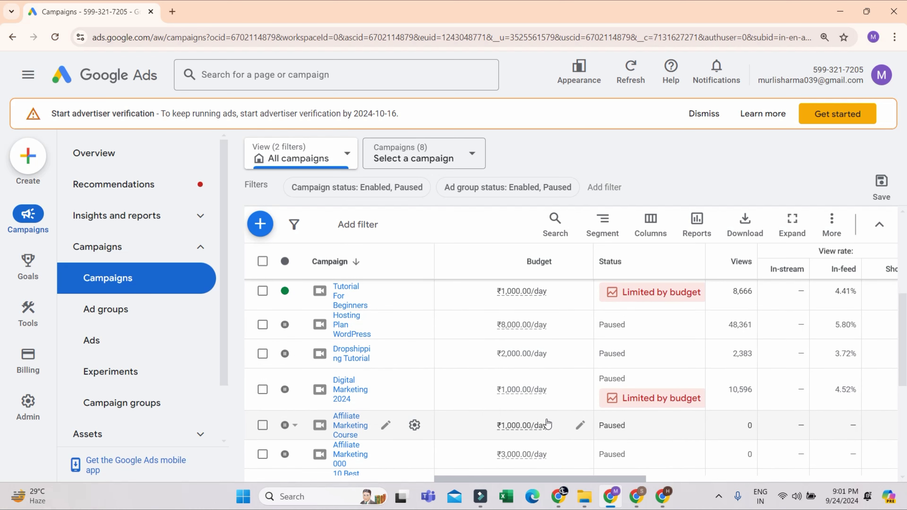
{"action": "scroll", "coordinate": [535, 409], "scroll_direction": "up", "scroll_amount": 1}
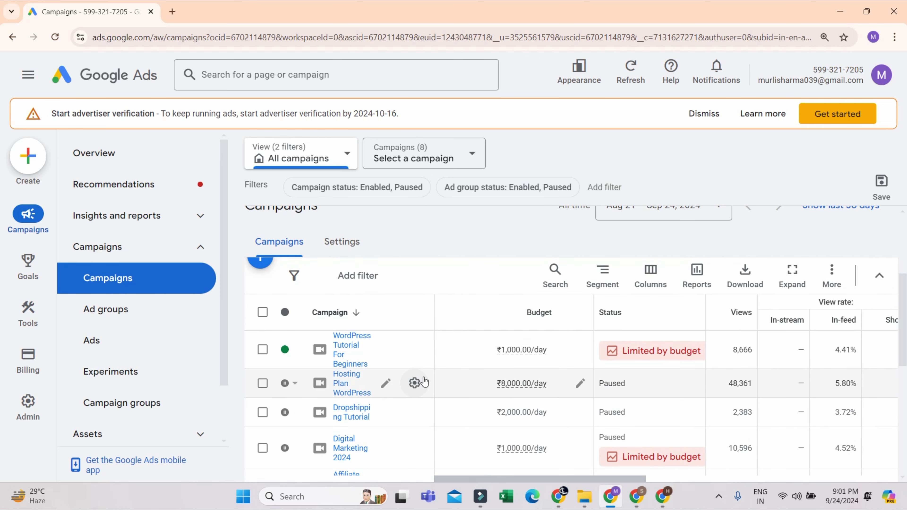
{"action": "scroll", "coordinate": [423, 381], "scroll_direction": "down", "scroll_amount": 1}
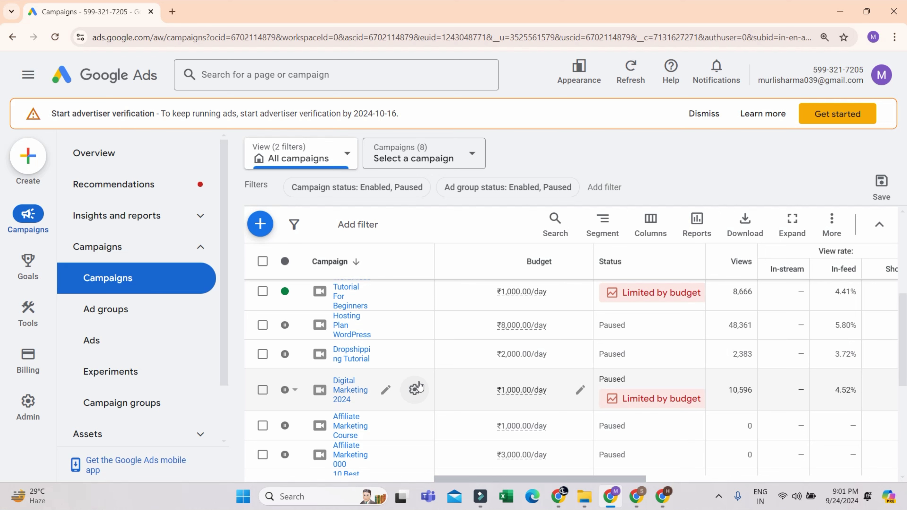
{"action": "scroll", "coordinate": [431, 388], "scroll_direction": "up", "scroll_amount": 1}
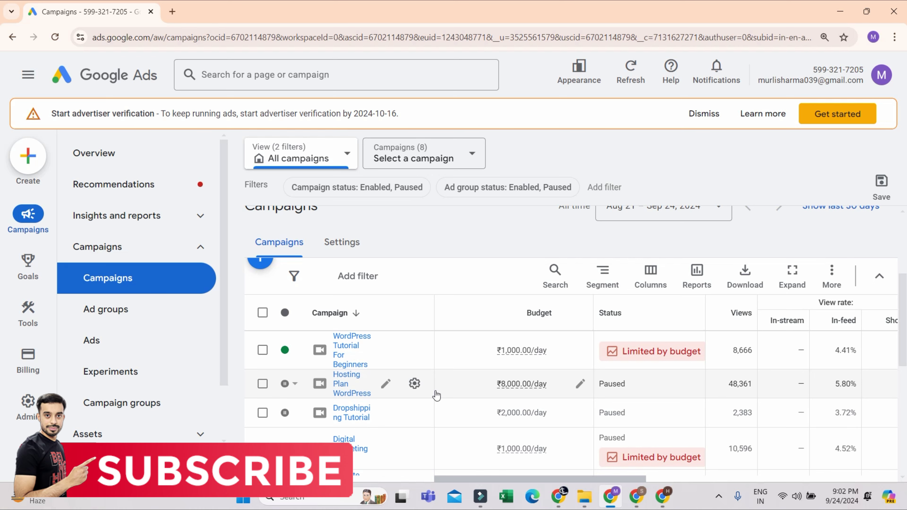
{"action": "scroll", "coordinate": [398, 405], "scroll_direction": "down", "scroll_amount": 1}
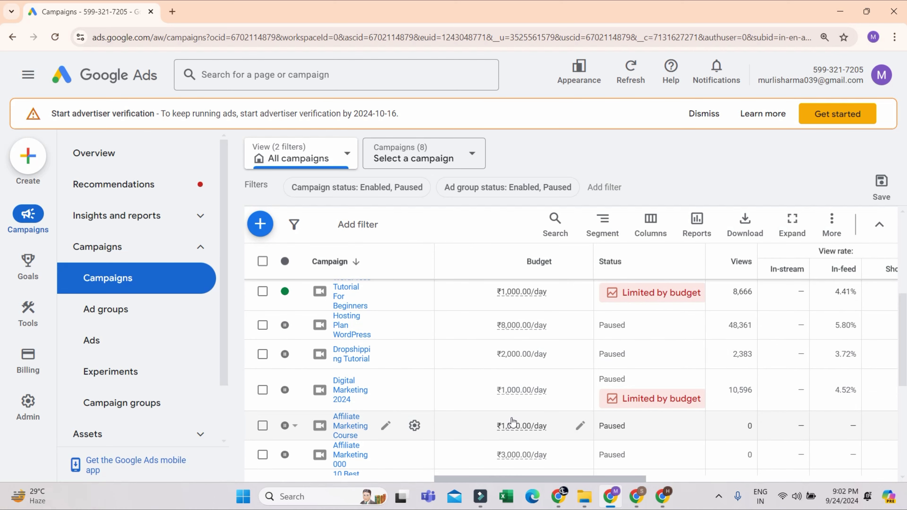